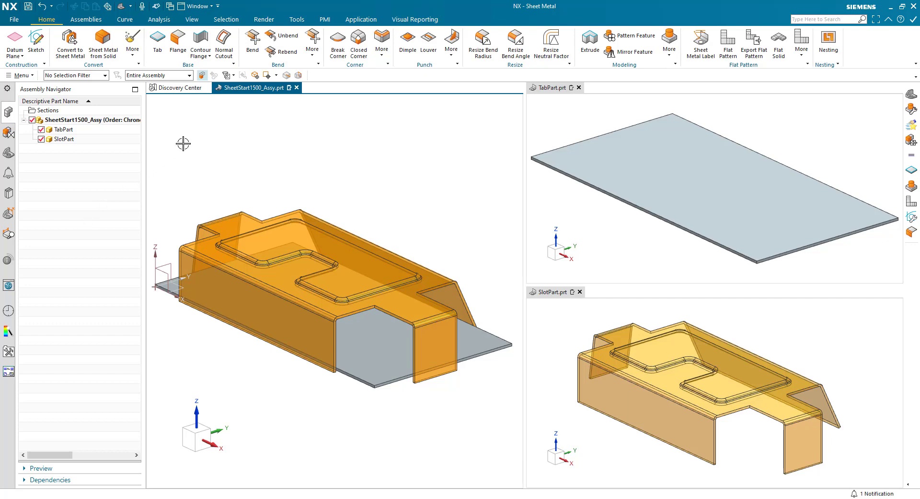
- Show the model history and highlight the SB Tab (1) and SB Tab (3) features from oblique views
left_click(8, 153)
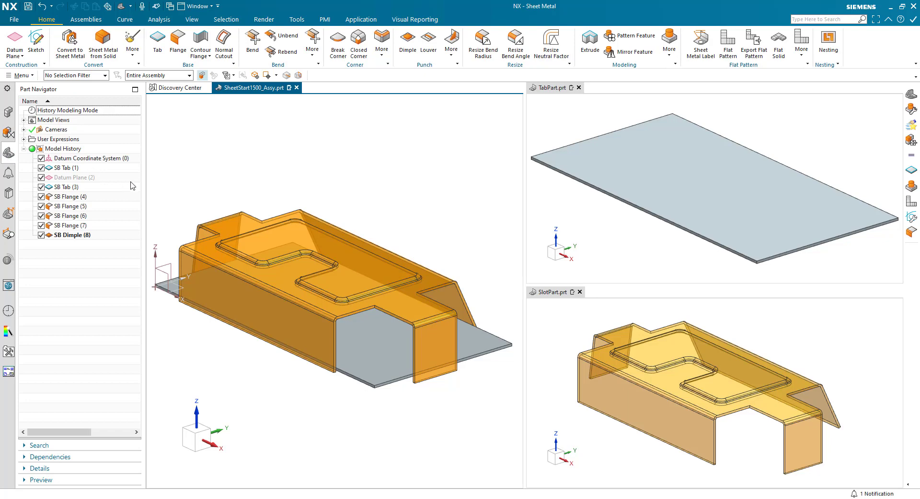
key("ctrl+alt+f")
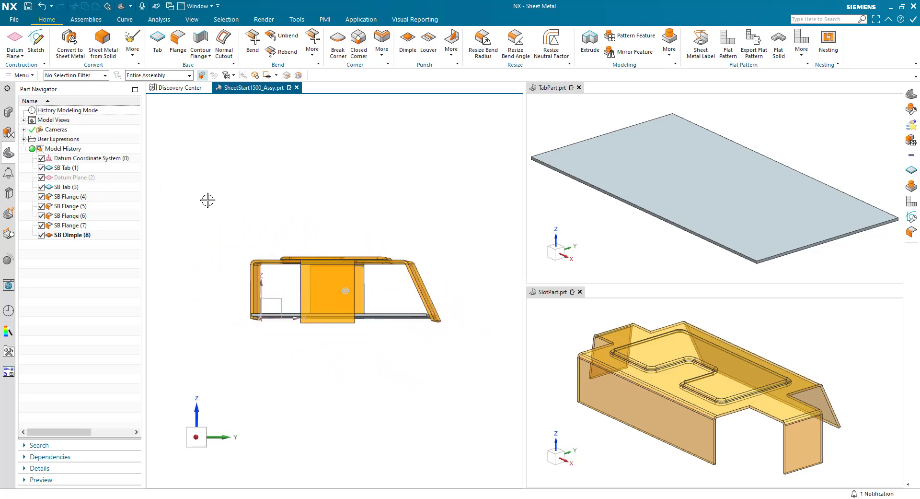
middle_click_drag(209, 207, 155, 266)
left_click(67, 168)
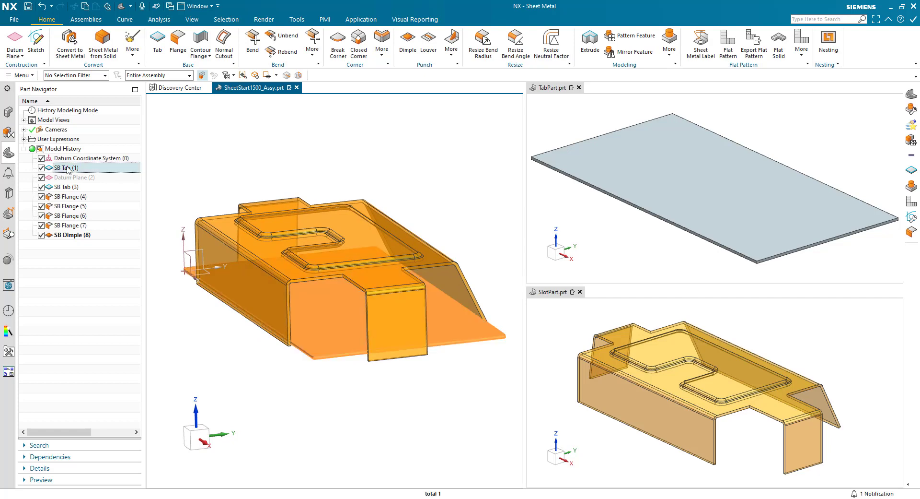
left_click(66, 187)
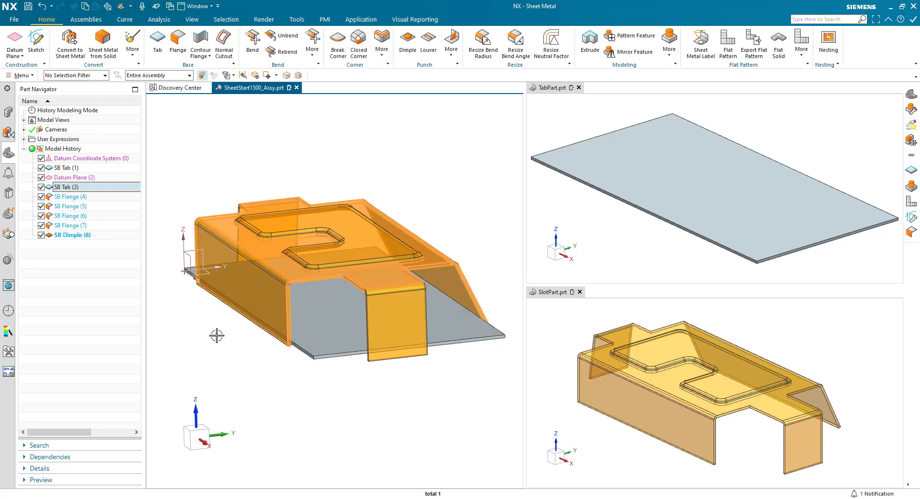
left_click(90, 310)
middle_click_drag(180, 321, 263, 325)
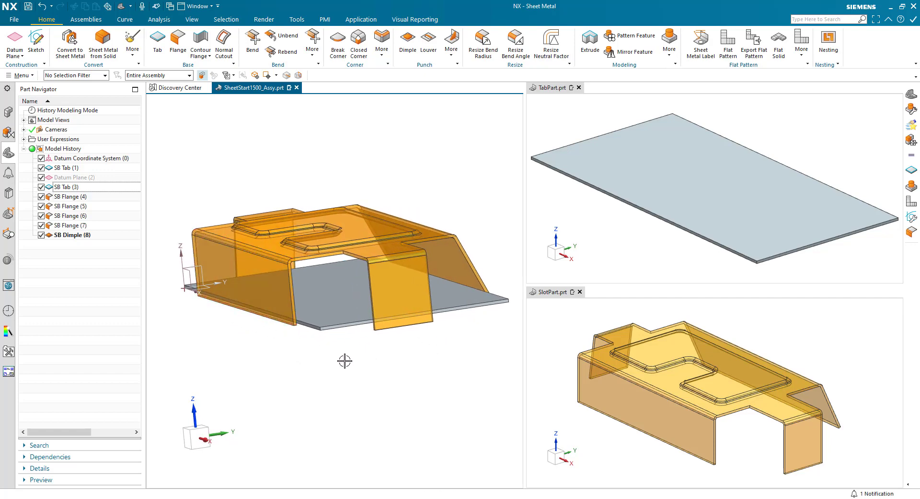
middle_click_drag(345, 360, 177, 374)
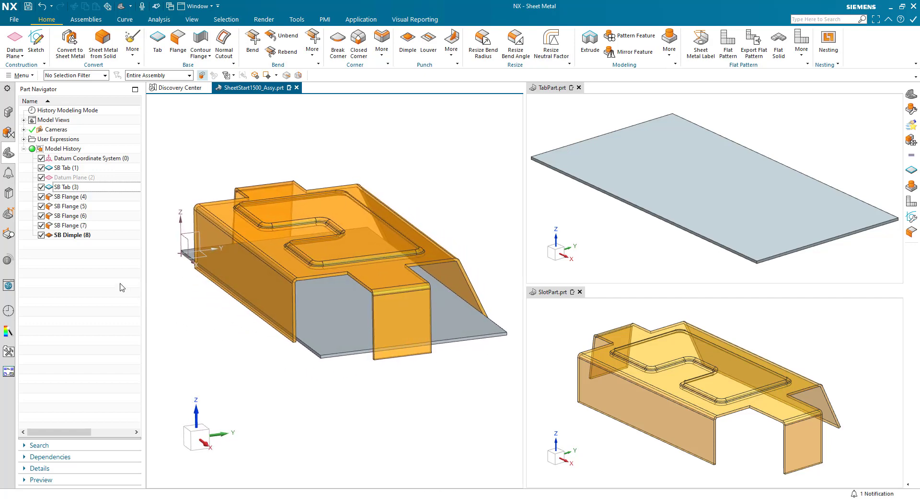
- Highlight TabPart and SlotPart in the assembly, then return to the model history for a closer view
left_click(9, 111)
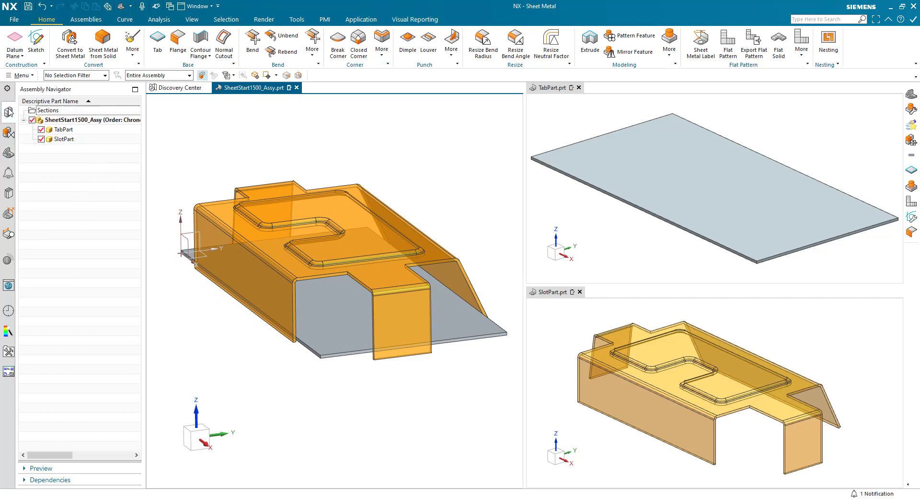
left_click(70, 131)
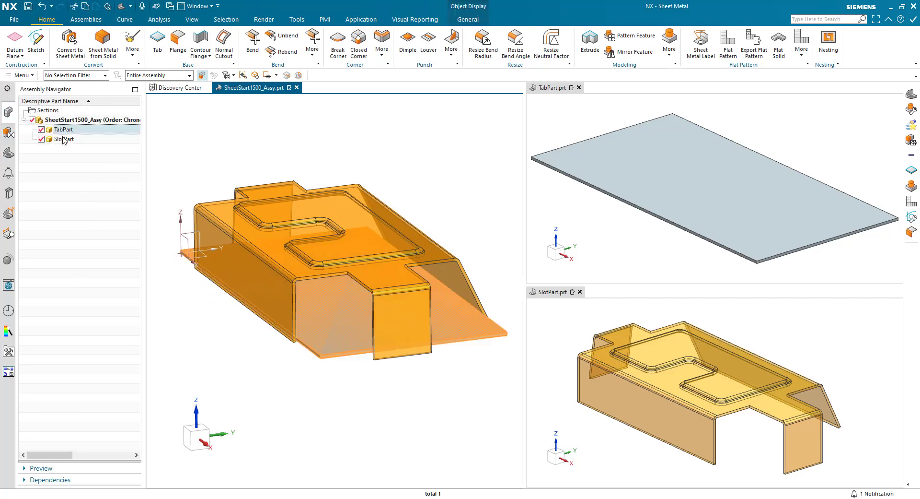
left_click(64, 139)
left_click(69, 190)
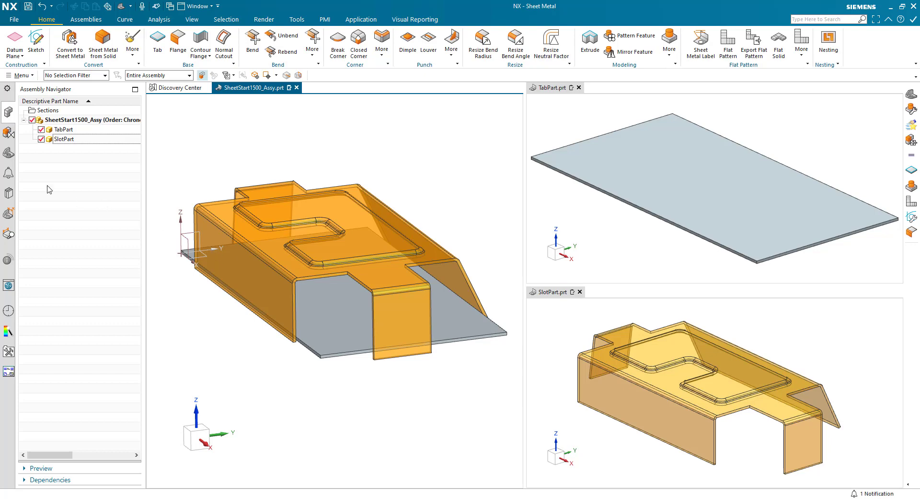
left_click(9, 153)
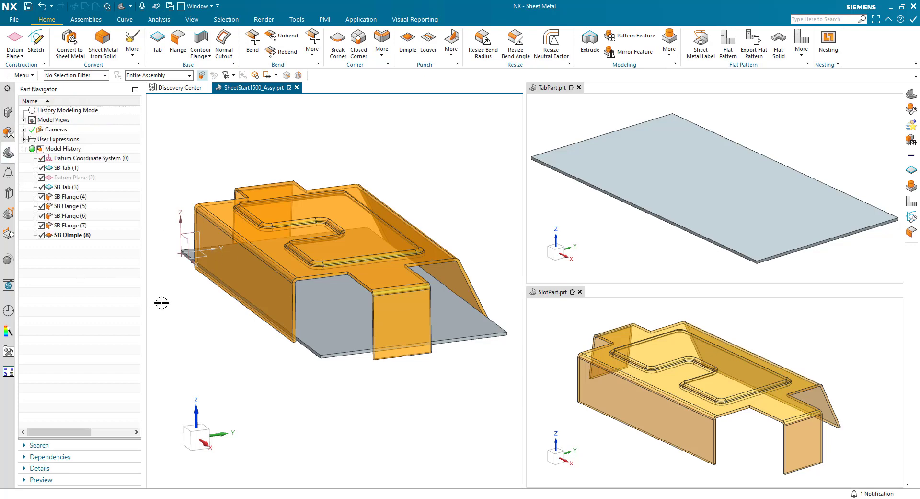
mouse_move(183, 307)
middle_mouse_down()
mouse_move(210, 310)
mouse_move(289, 365)
mouse_move(345, 365)
mouse_move(393, 330)
middle_mouse_up()
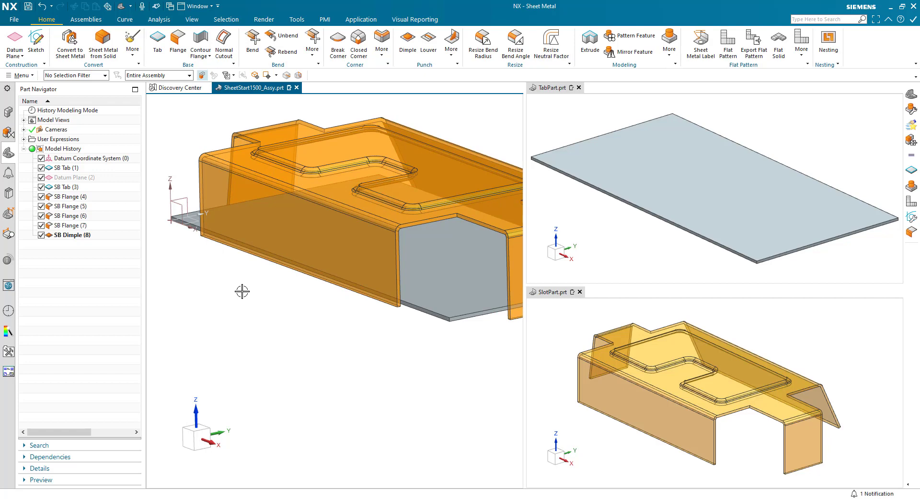
- Apply the TabAndSlot template from DavesFeatureTemplates in the Reuse Library to the assembly
left_click(9, 193)
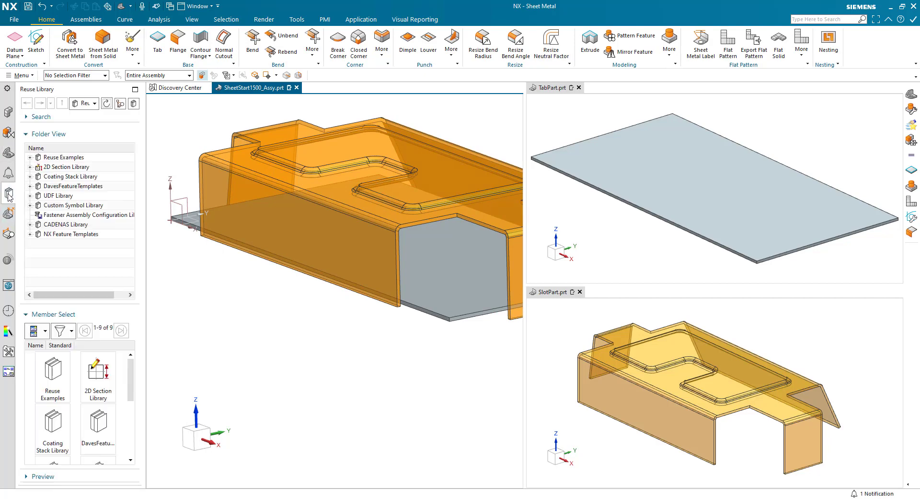
left_click(72, 186)
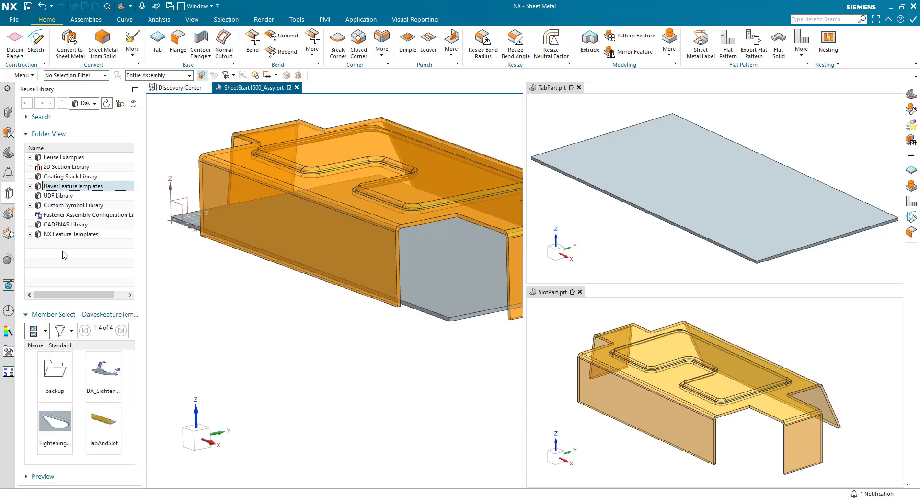
left_click_drag(102, 418, 255, 358)
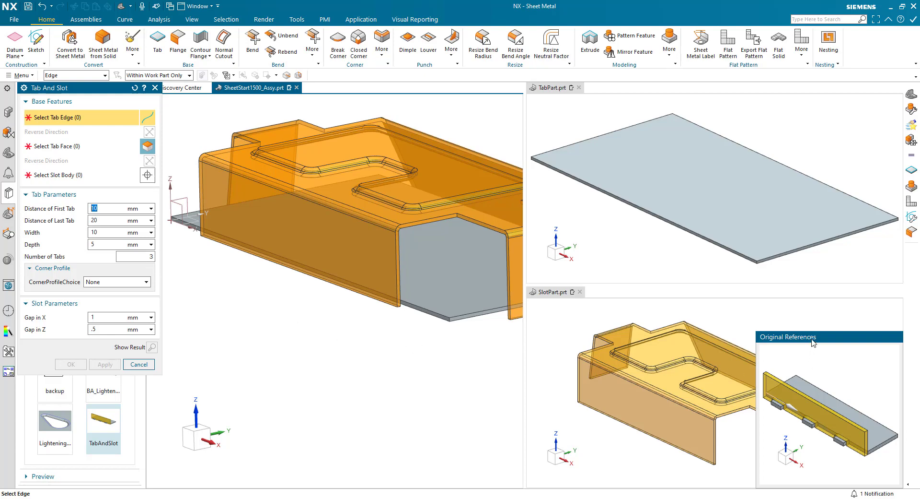
left_click_drag(814, 342, 814, 324)
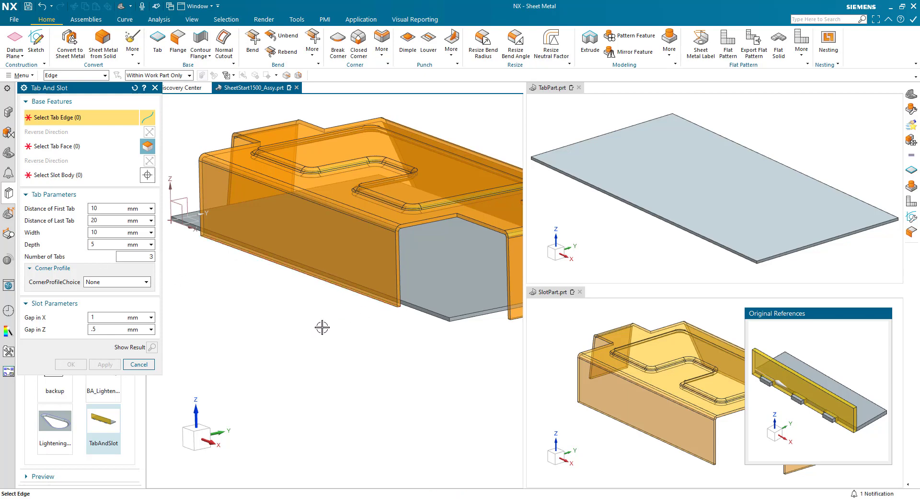
mouse_move(360, 354)
middle_mouse_down()
mouse_move(341, 365)
mouse_move(326, 307)
mouse_move(276, 360)
middle_mouse_up()
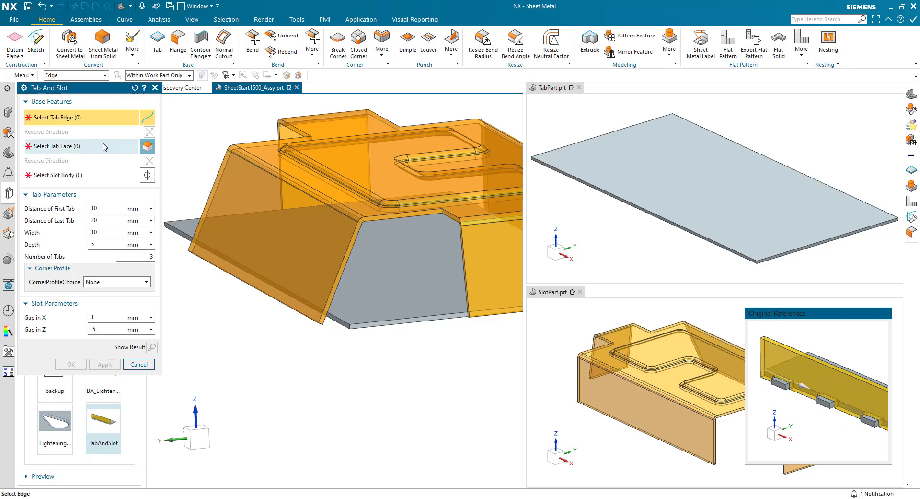
- Choose the plate edge as tab edge, the plate face as tab face, and the orange bent part as slot body
left_click(176, 227)
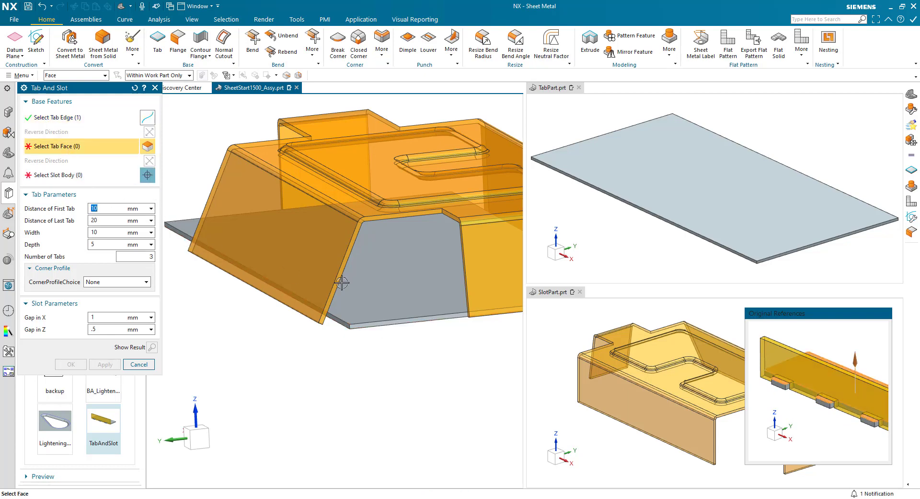
left_click(410, 309)
middle_click_drag(287, 389, 248, 361)
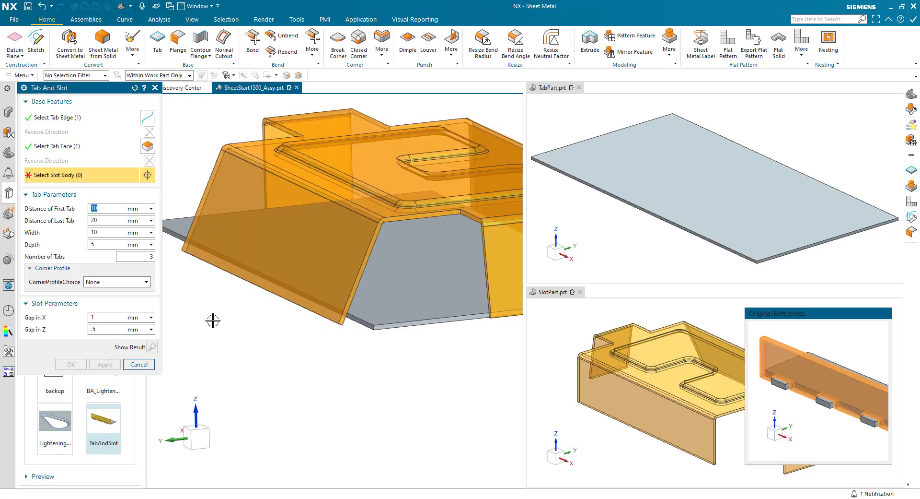
left_click(301, 163)
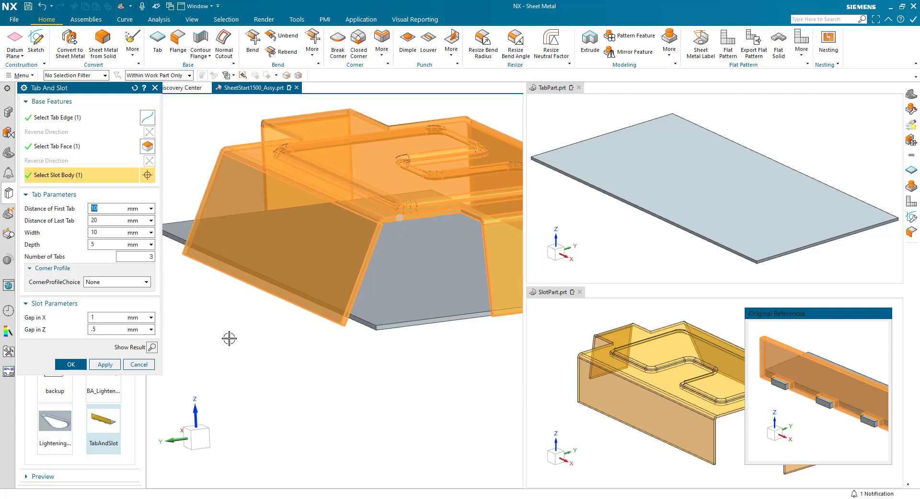
- Zoom in where the plate meets the bent wall and open the Distance of First Tab value options
scroll(261, 357, "down", 5)
middle_click_drag(263, 354, 221, 306)
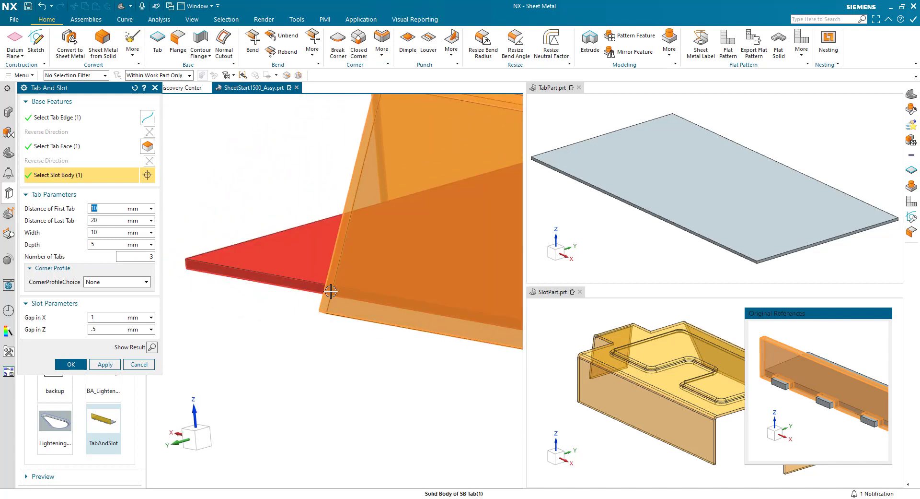
mouse_move(318, 304)
middle_mouse_down()
mouse_move(214, 315)
mouse_move(157, 232)
mouse_move(264, 313)
middle_mouse_up()
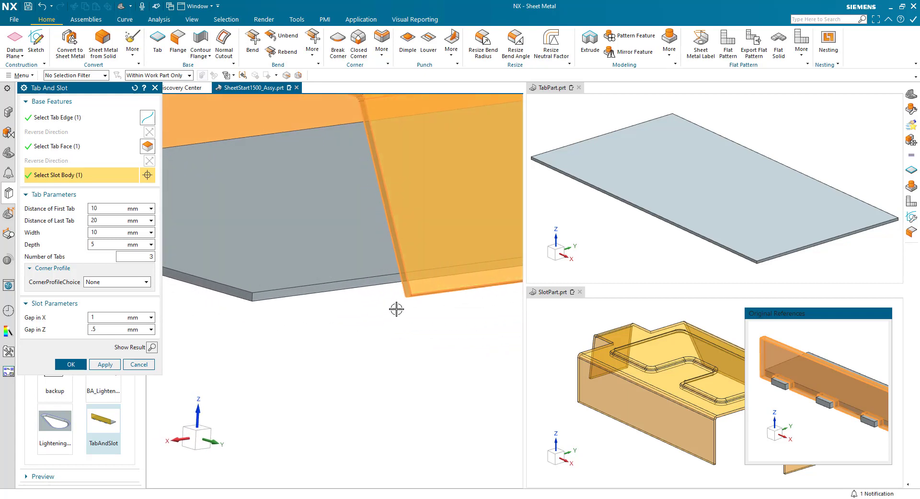
left_click(152, 208)
- Measure 90 mm from the plate end face to the bent wall along the edge direction for the first tab
left_click(161, 222)
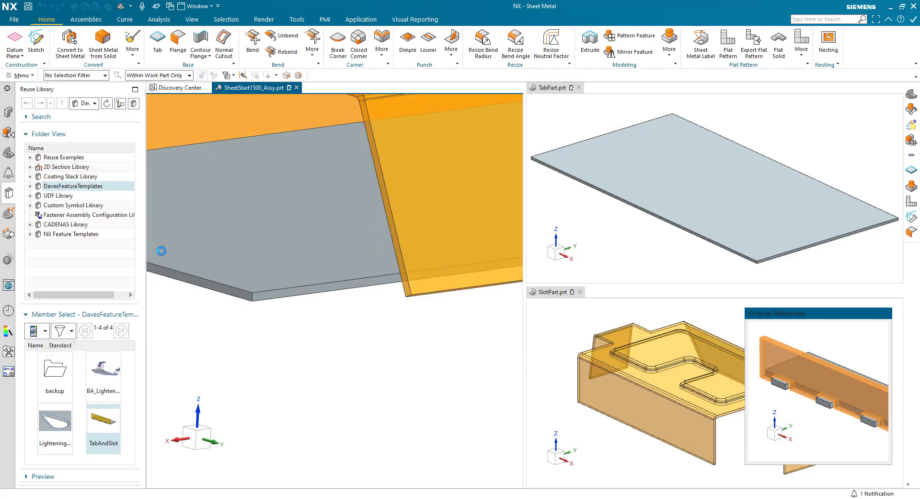
left_click(30, 117)
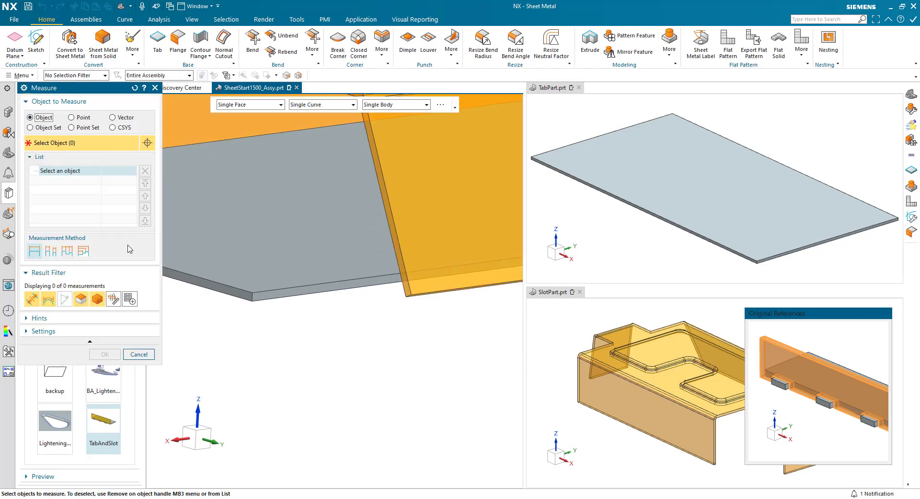
left_click(238, 291)
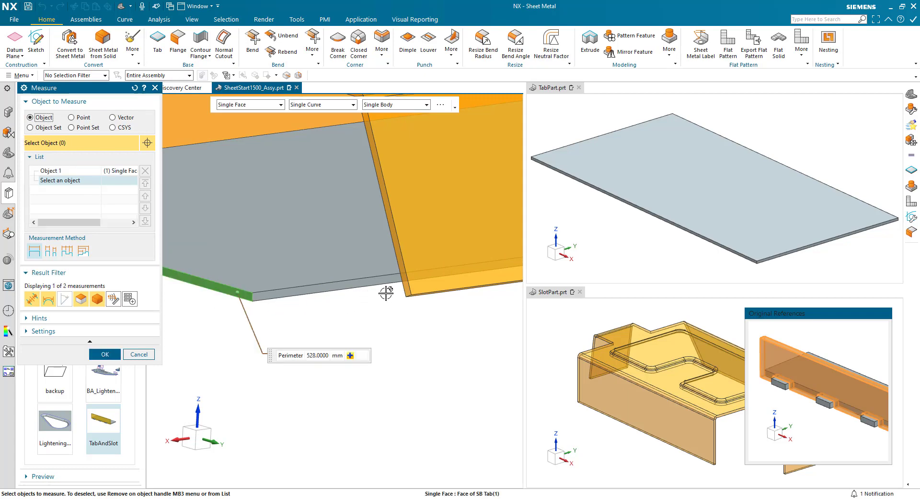
left_click(408, 286)
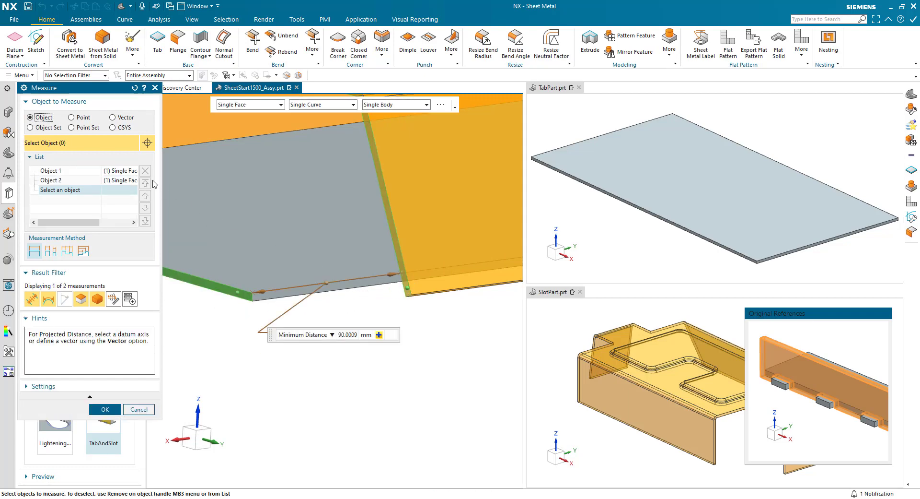
left_click(118, 118)
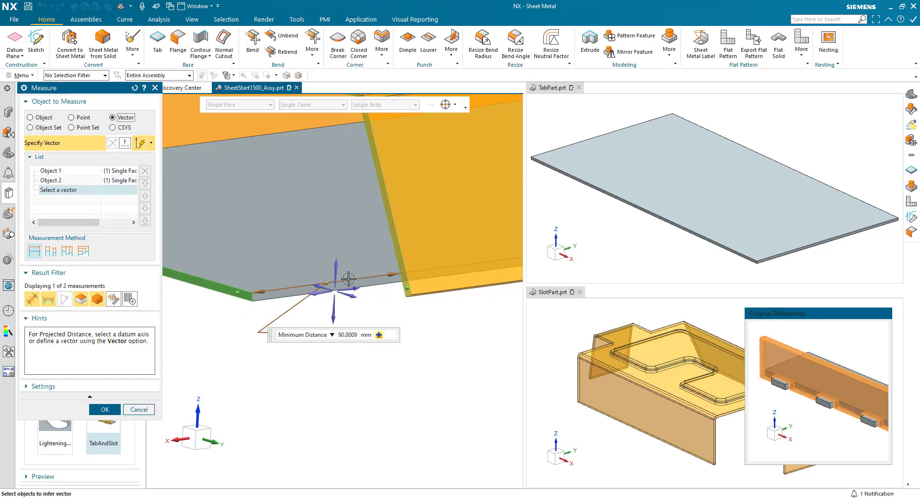
left_click(403, 279)
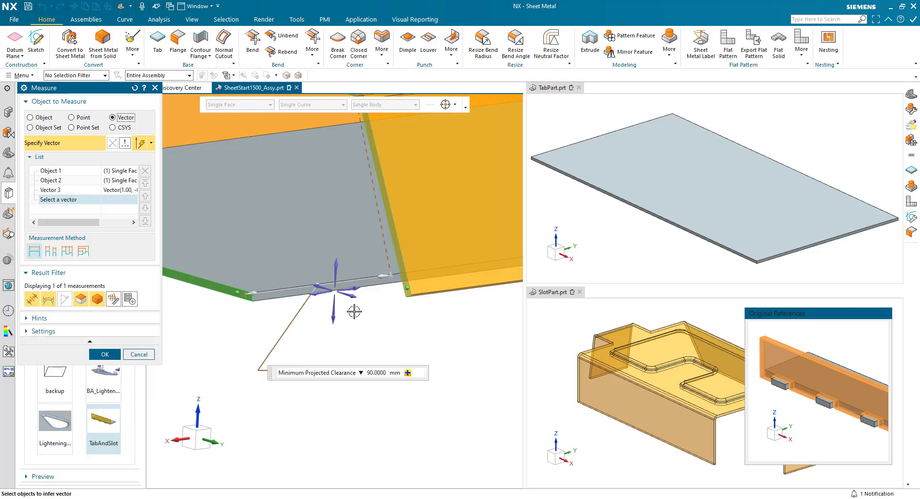
left_click(105, 354)
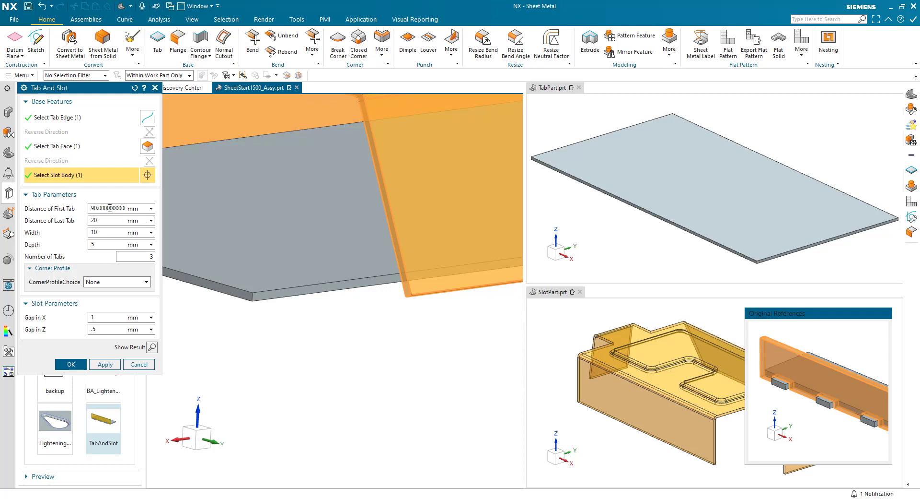
- Set Distance of Last Tab to 60.0013 mm, measured from the tab end face to the slot flange face
left_click(151, 221)
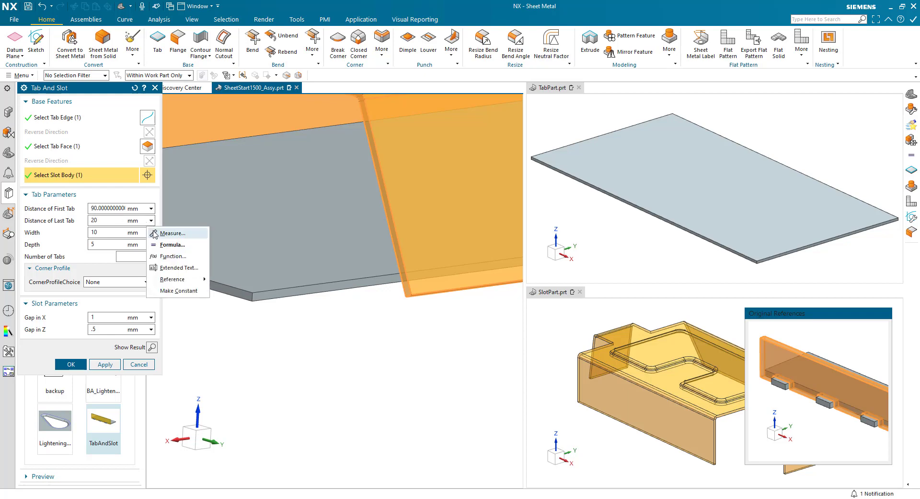
left_click(158, 234)
middle_click_drag(332, 357, 319, 290)
left_click(30, 117)
left_click(373, 286)
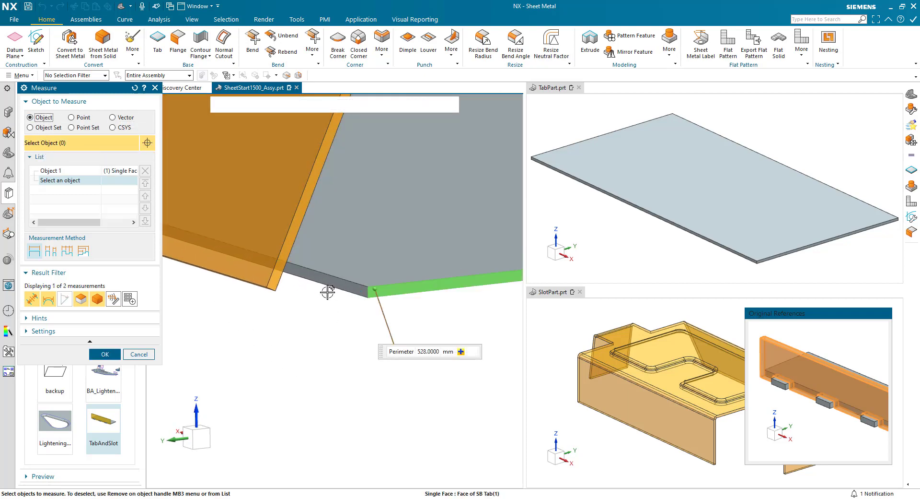
left_click(278, 276)
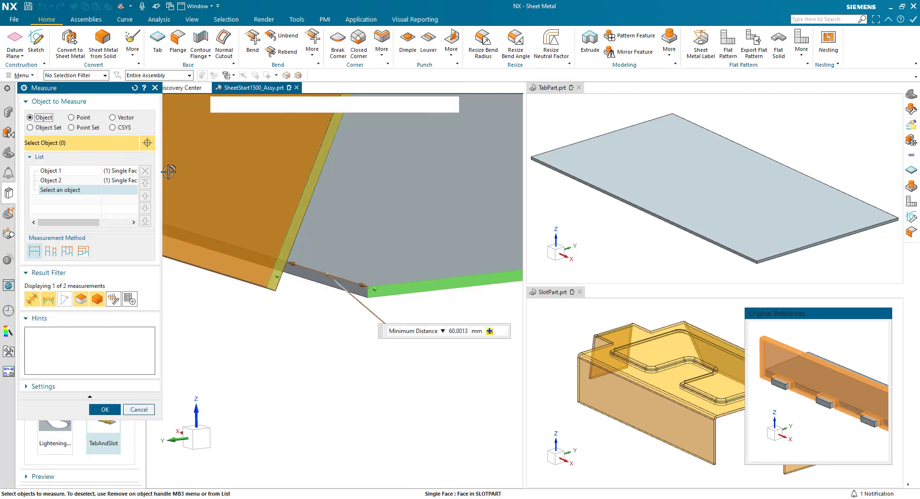
left_click(121, 117)
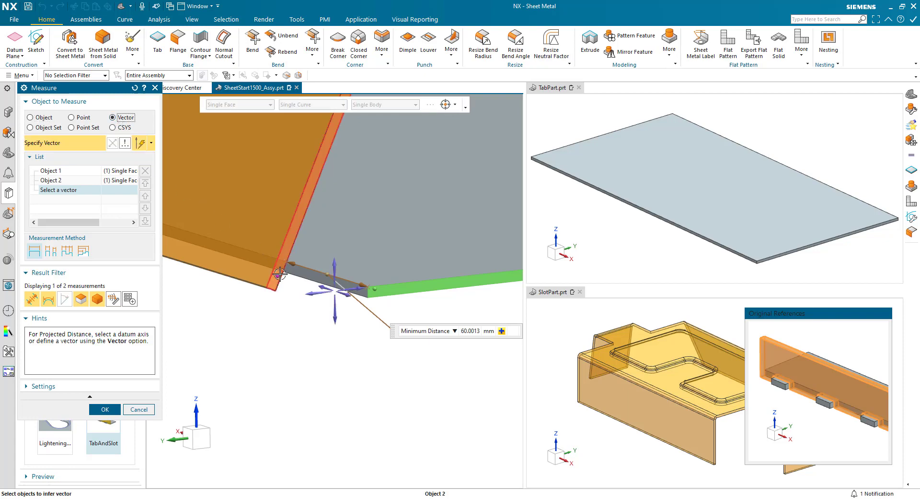
left_click(104, 410)
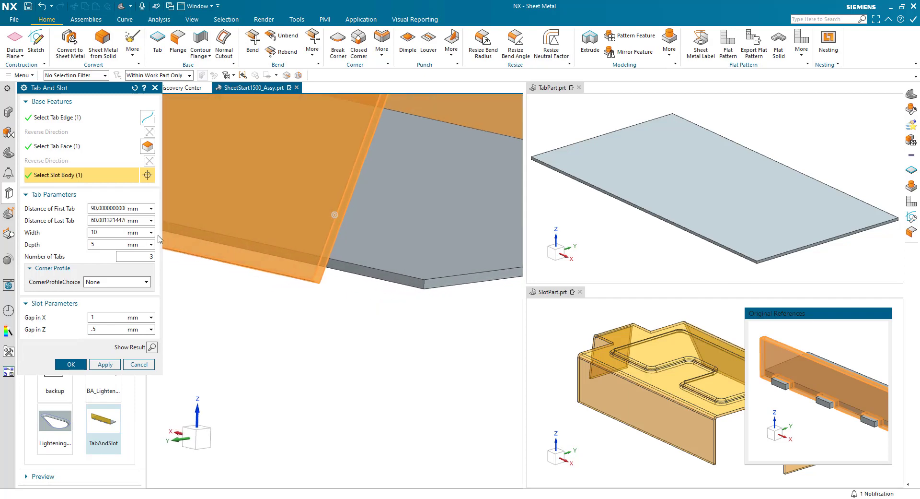
- Set Number of Tabs to 8 in the Tab And Slot dialog
middle_click_drag(159, 240, 410, 191)
scroll(411, 191, "up", 3)
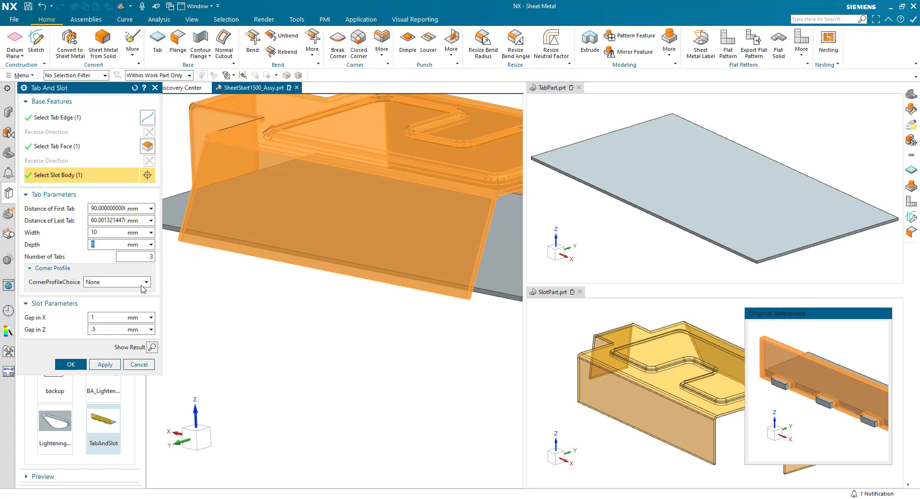
double_click(122, 256)
type("8")
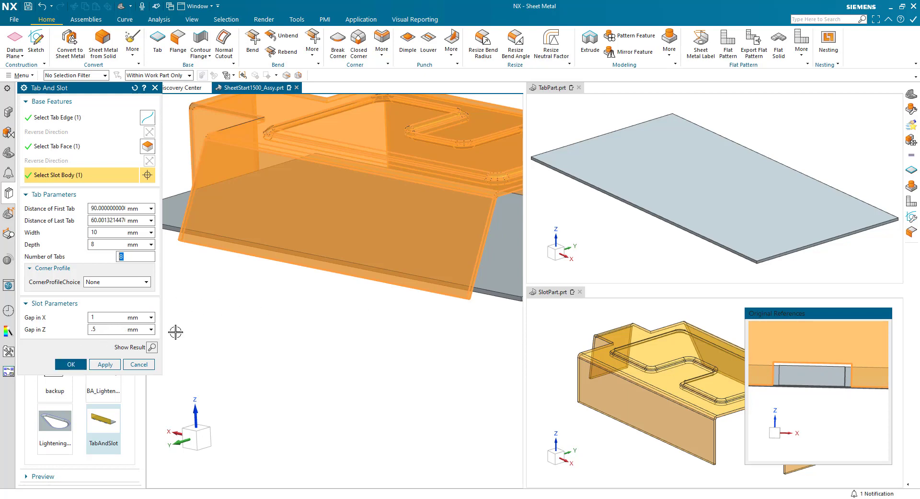
- Apply the 8-tab settings and rotate the slot part to inspect the new slots
left_click(72, 364)
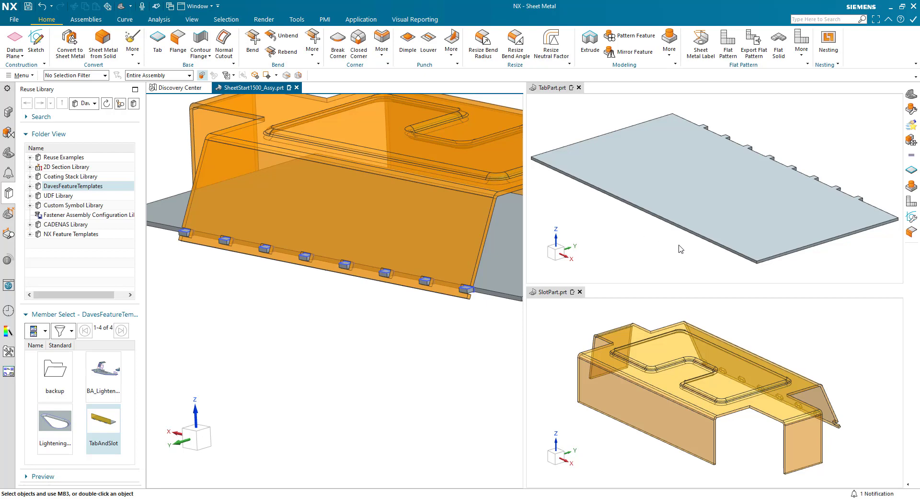
mouse_move(694, 377)
middle_mouse_down()
mouse_move(667, 460)
mouse_move(686, 450)
middle_mouse_up()
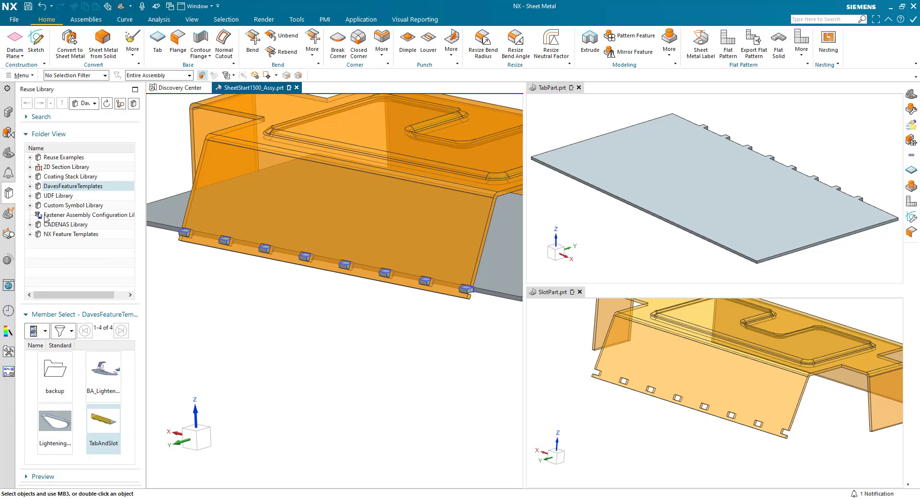
- Select Tab And Slot (18) in the model history, then zoom in on a tab seated in its slot
left_click(8, 154)
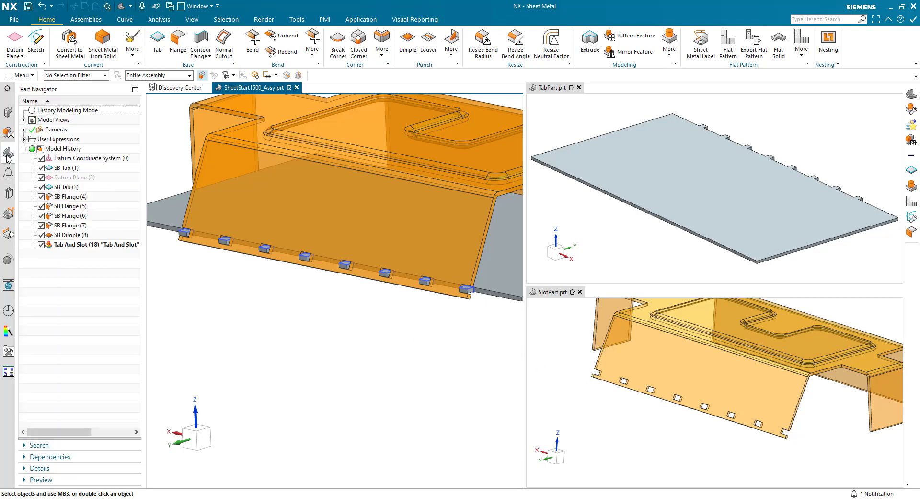
left_click(62, 245)
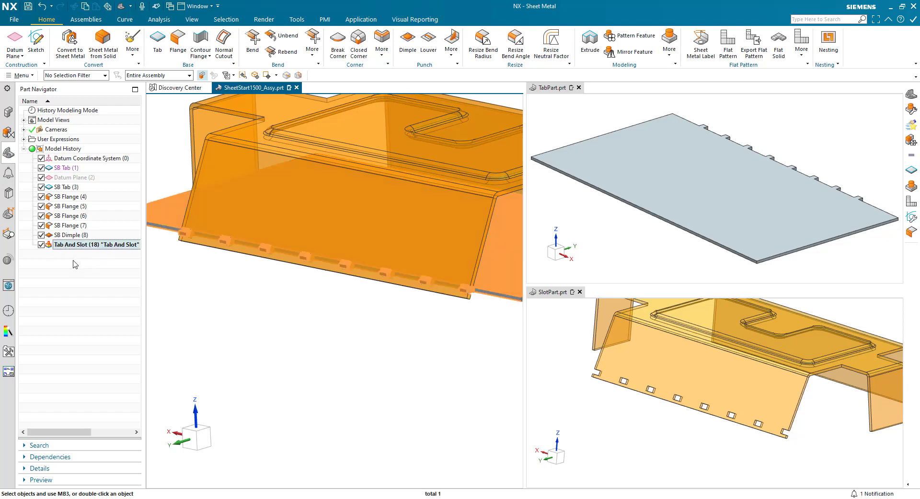
left_click(70, 267)
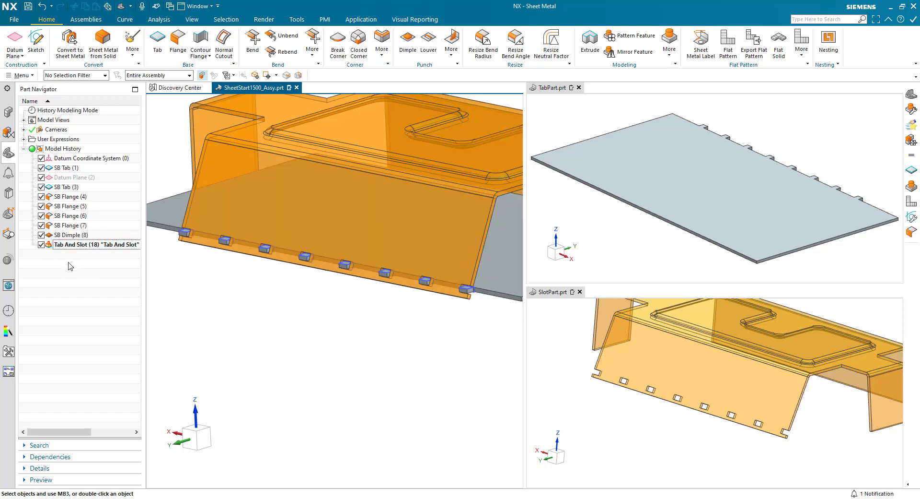
scroll(310, 339, "up", 5)
scroll(346, 362, "up", 6)
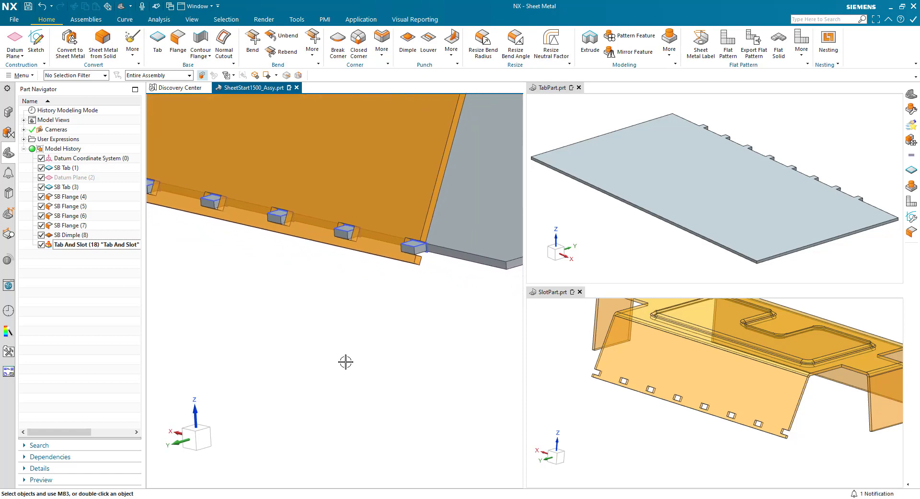
scroll(312, 354, "up", 1)
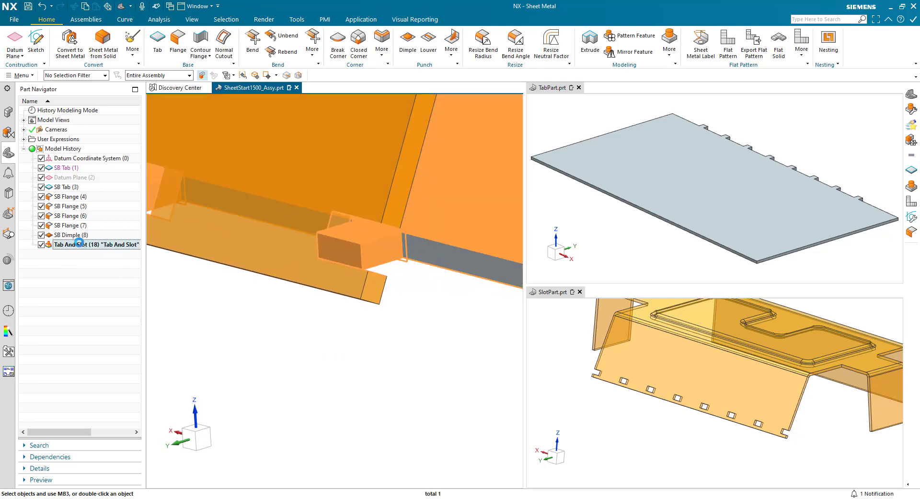
- Change the corner profile of Tab And Slot (18) to a 1 mm Chamfer
double_click(80, 245)
left_click(98, 284)
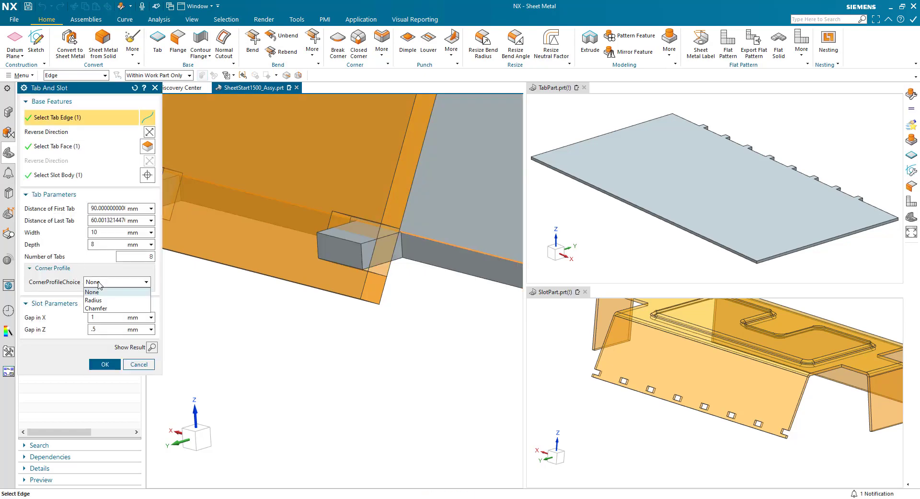
left_click(98, 309)
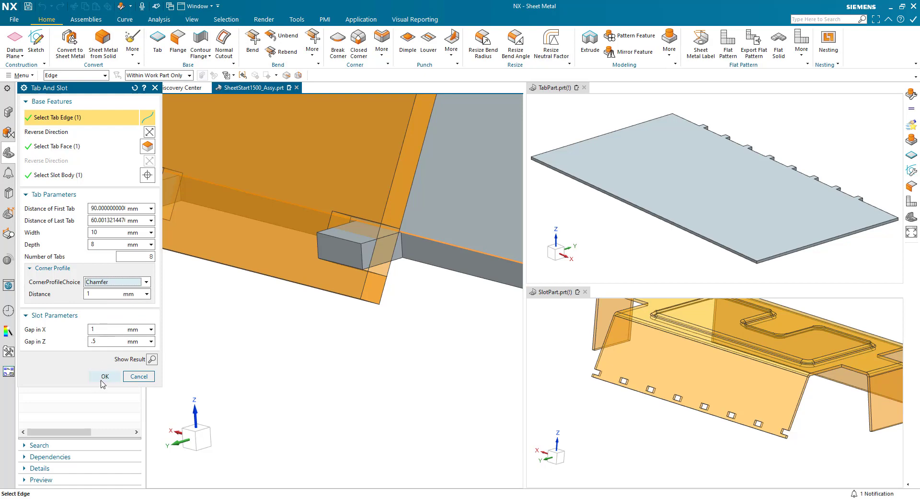
left_click(101, 375)
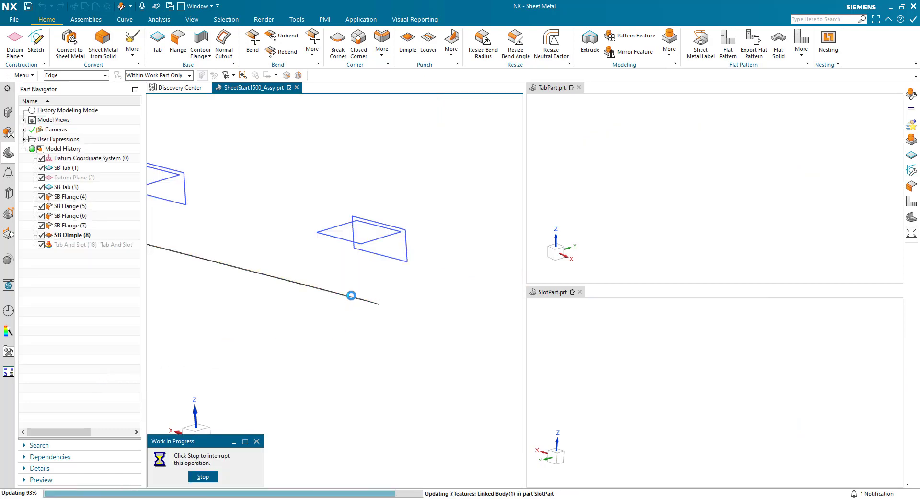
- View a chamfered tab from above, then reopen the Tab And Slot feature for editing
middle_click_drag(337, 339, 320, 375)
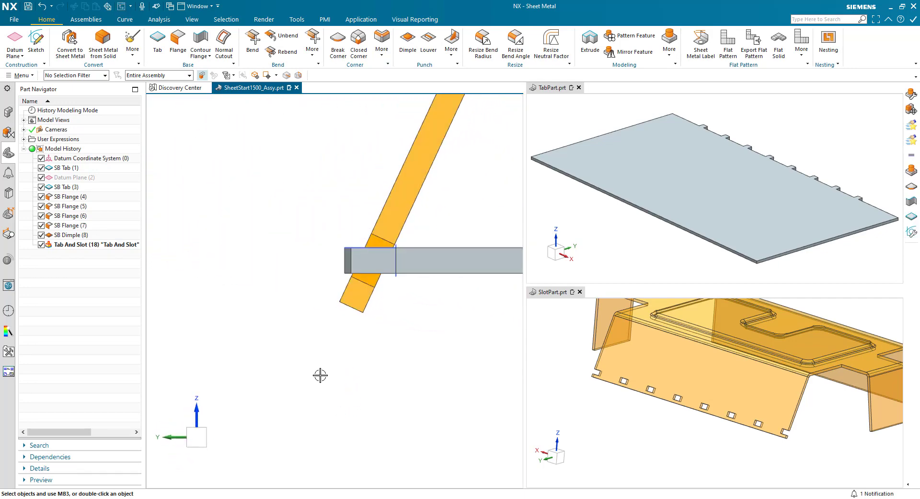
scroll(393, 259, "up", 5)
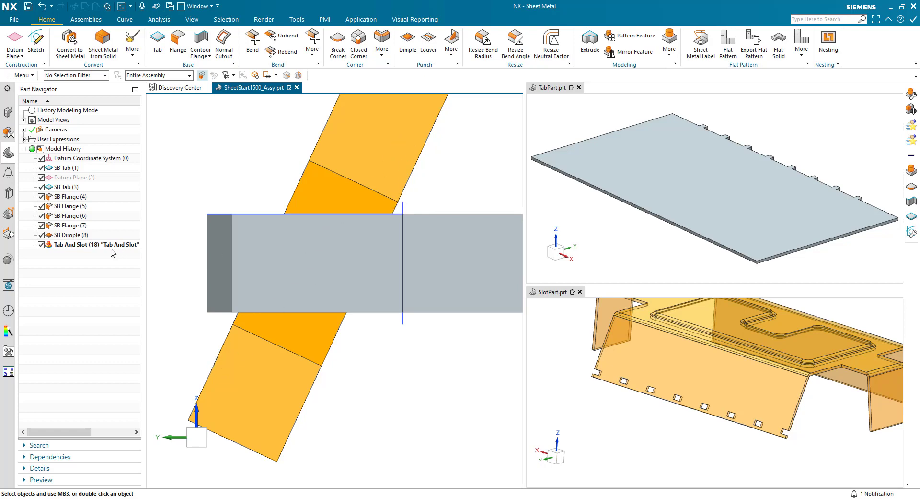
double_click(93, 245)
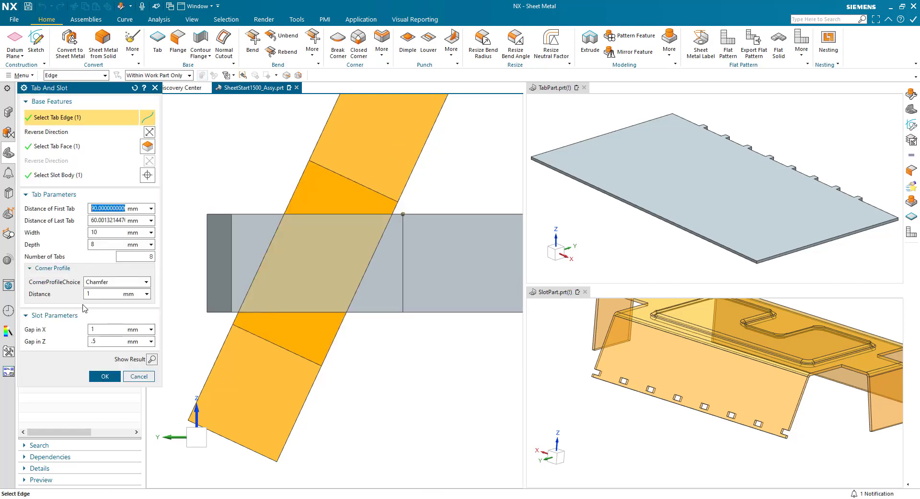
- Confirm the Tab And Slot edit, then zoom and orbit the assembly to inspect all eight seated tabs
left_click(97, 339)
left_click(104, 376)
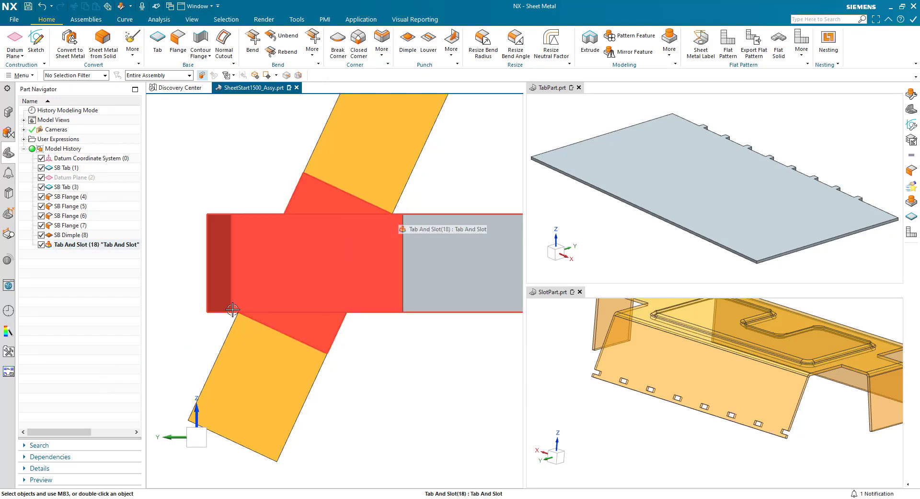
scroll(370, 369, "up", 5)
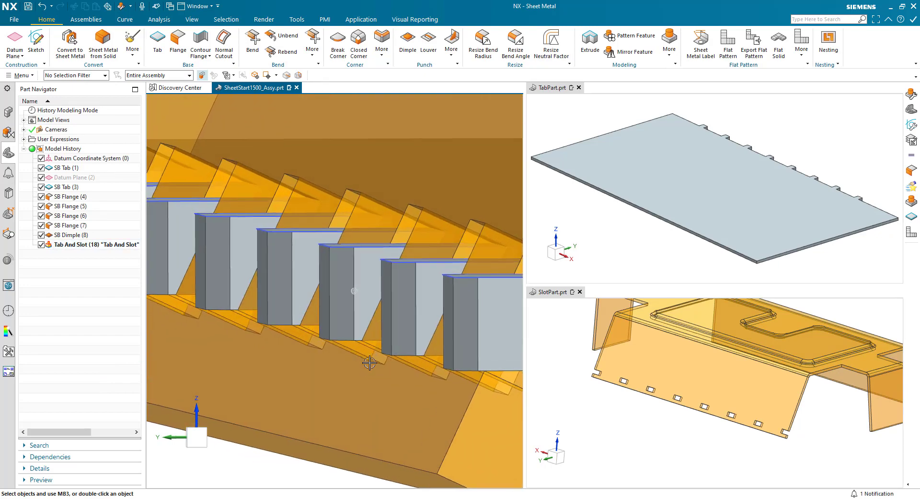
scroll(370, 355, "down", 5)
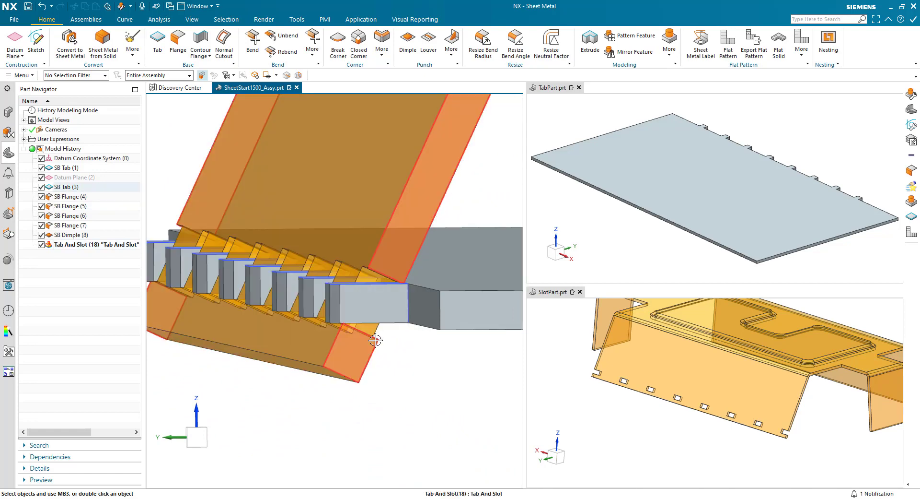
scroll(389, 367, "down", 6)
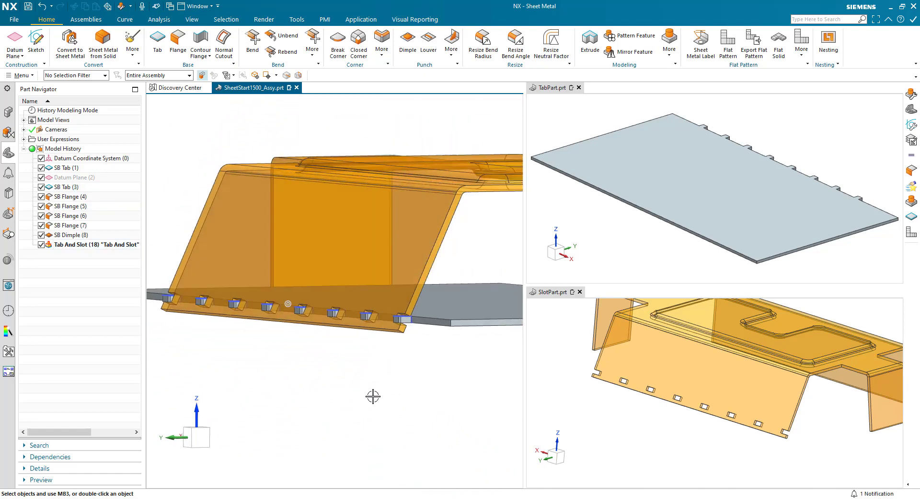
middle_click_drag(373, 396, 340, 398)
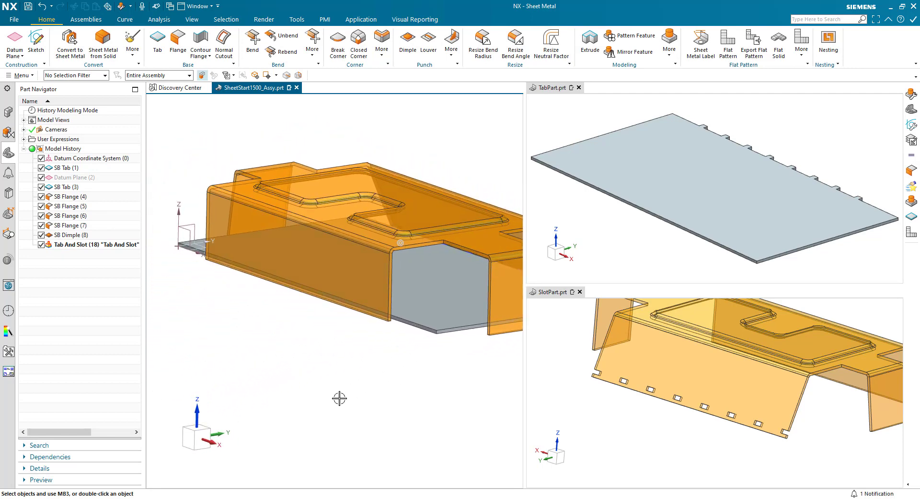
- Add a second TabAndSlot feature from the Reuse Library along another edge, then edit Tab And Slot (28)
left_click(8, 234)
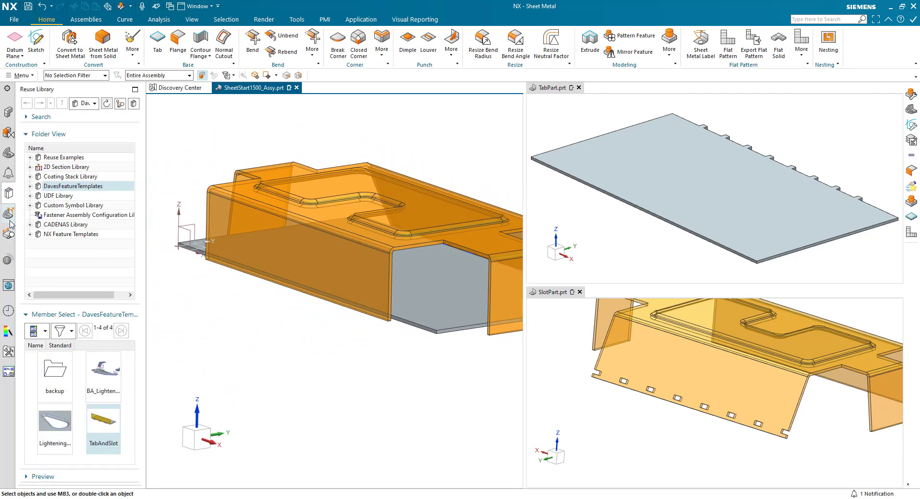
left_click_drag(103, 422, 156, 265)
left_click(422, 323)
left_click(324, 297)
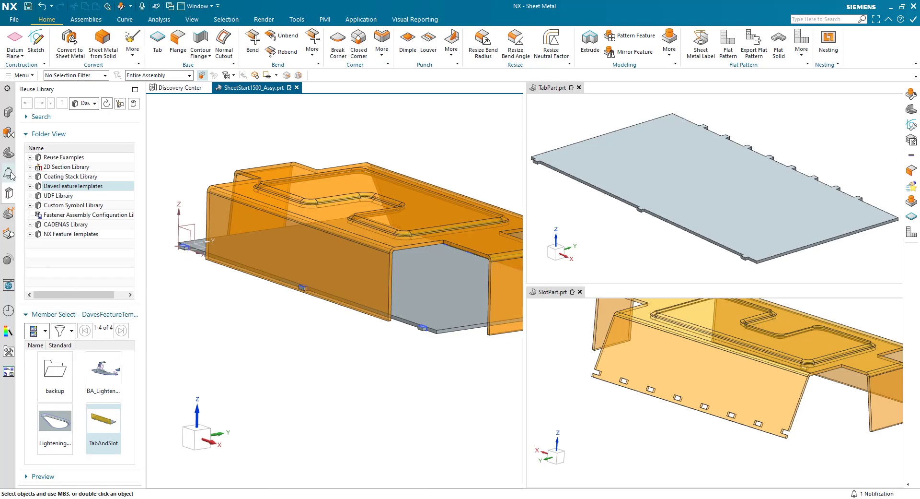
left_click(8, 154)
double_click(74, 254)
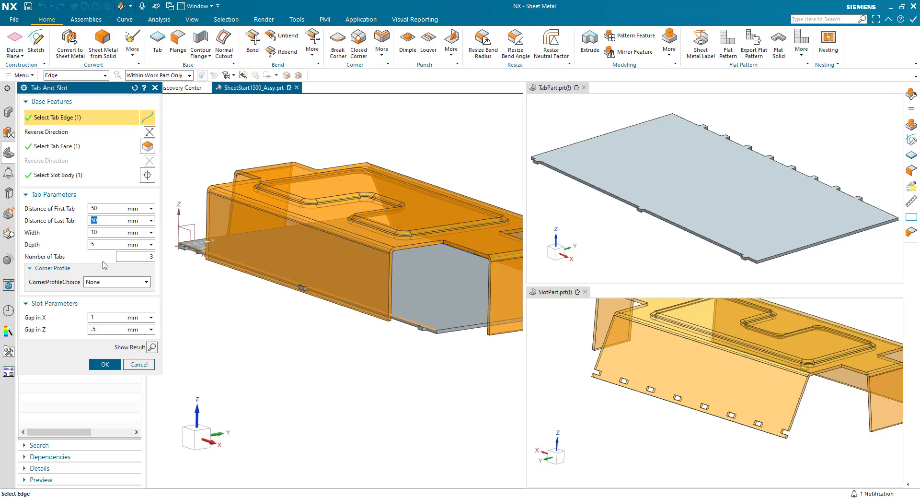
- Change Tab And Slot (28) to 8 tabs, 50 mm from each end, and orbit to check the slots
left_click(123, 256)
left_click(105, 364)
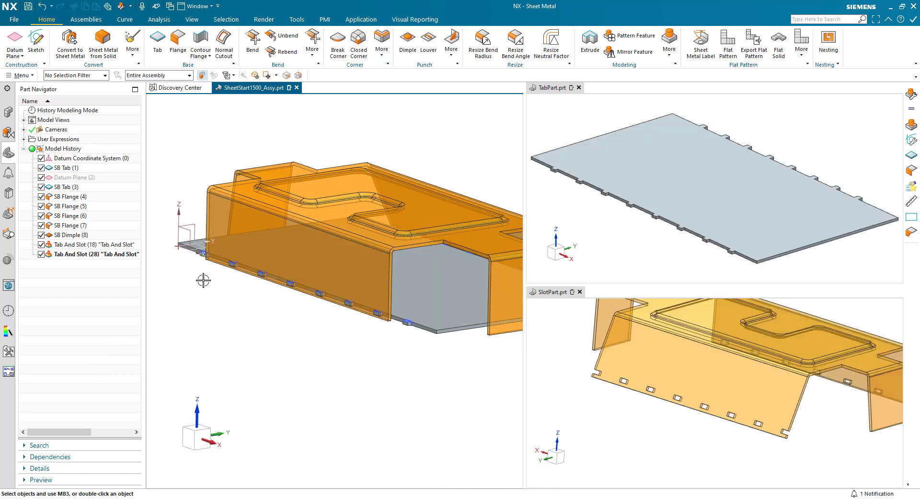
middle_click_drag(710, 431, 691, 445)
middle_click_drag(259, 302, 233, 315)
middle_click_drag(175, 287, 172, 286)
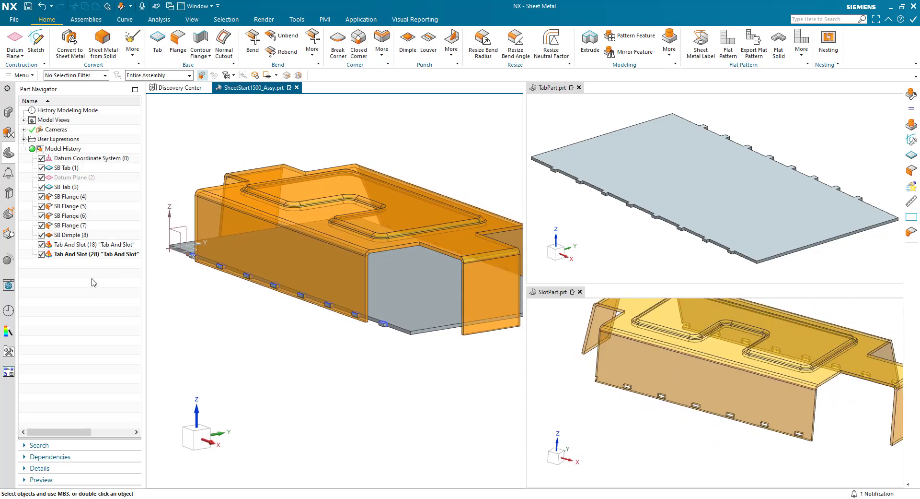